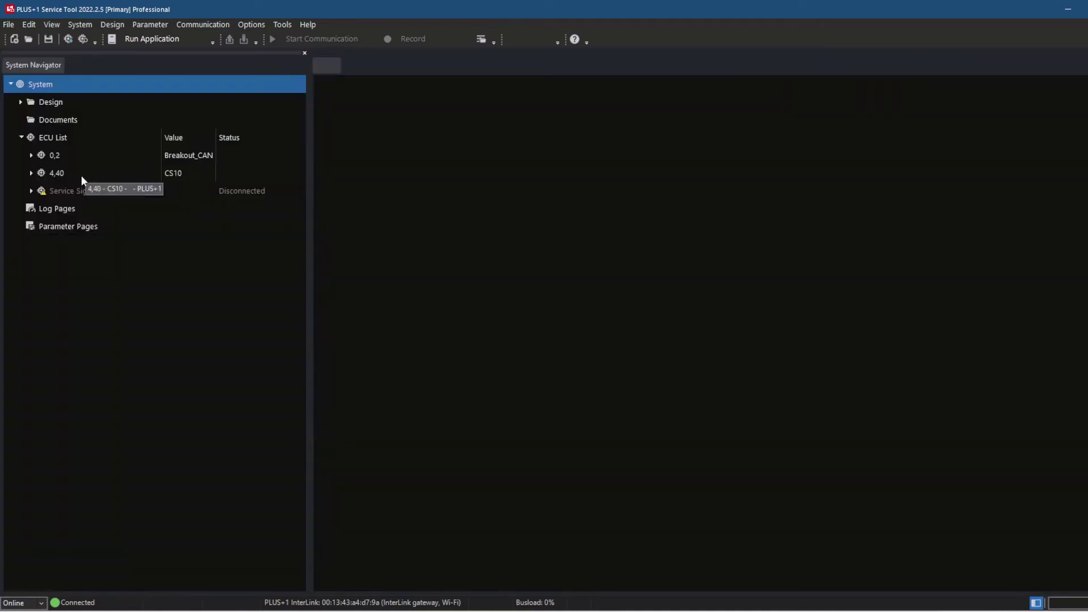
Step: Add an advanced parameter page under Parameter Pages, name it Test, and open its designer
left_click(69, 226)
right_click(69, 226)
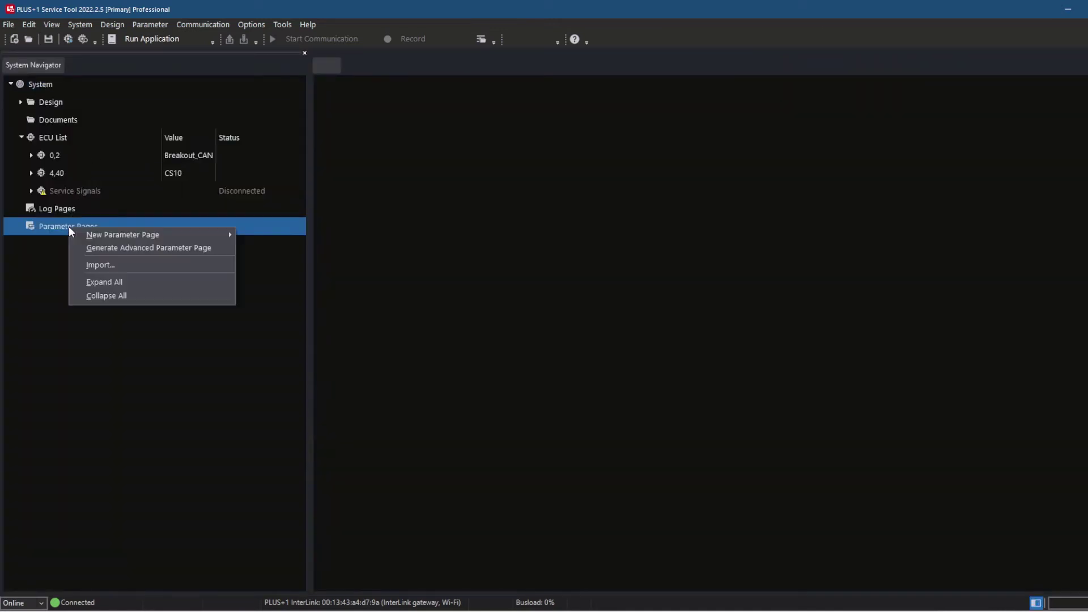
mouse_move(194, 235)
left_click(267, 247)
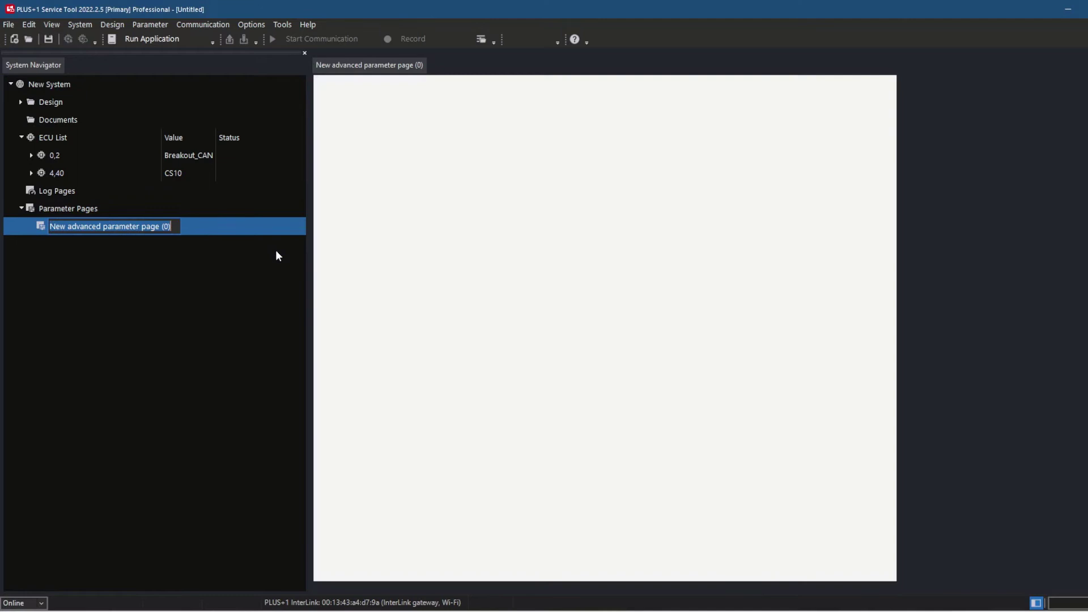
type("Test")
key("Return")
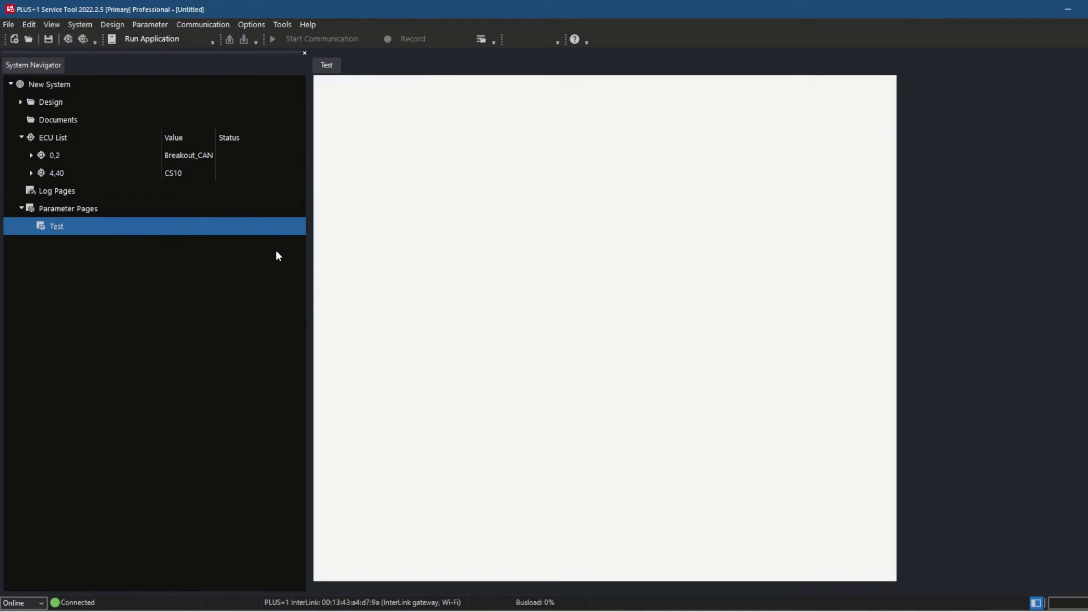
double_click(67, 223)
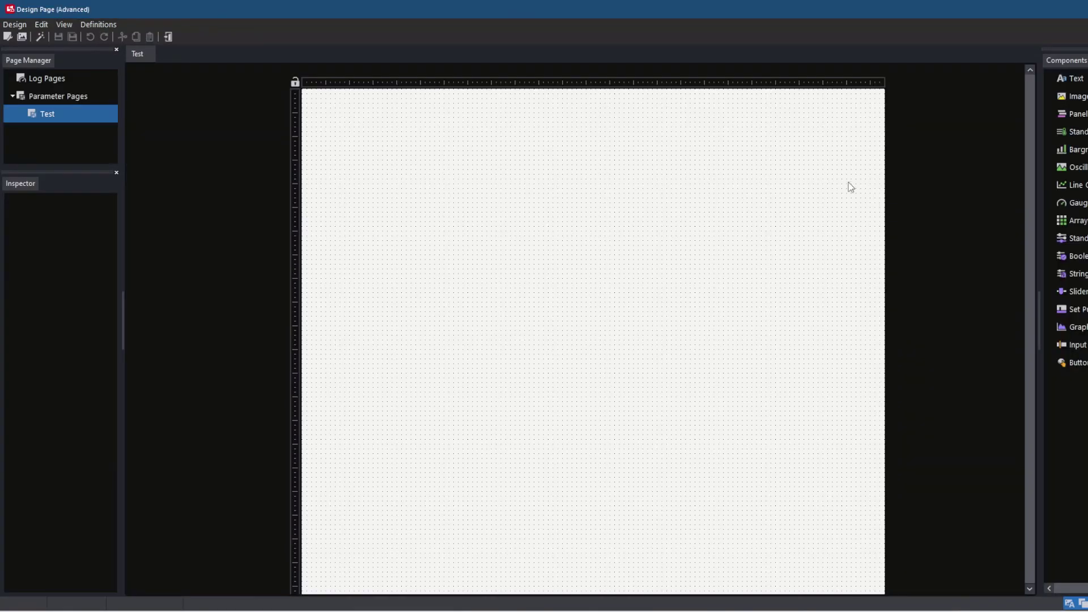
Step: Place a StandardLog showing ECU 0,2 Breakout_CAN Lifesignal, save the Test page, close the designer
left_click_drag(1074, 131, 401, 218)
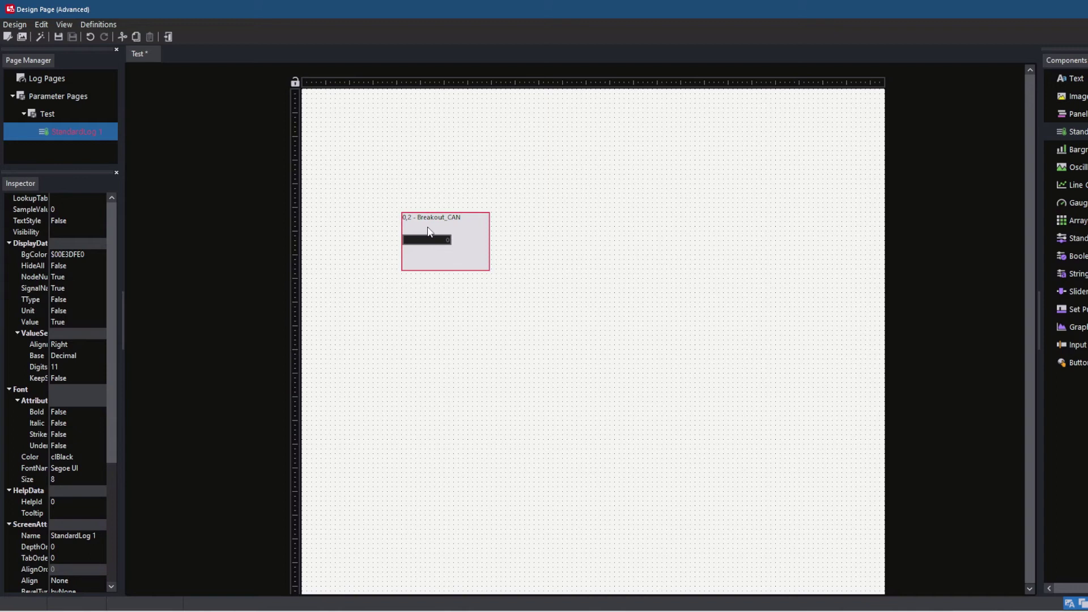
double_click(429, 232)
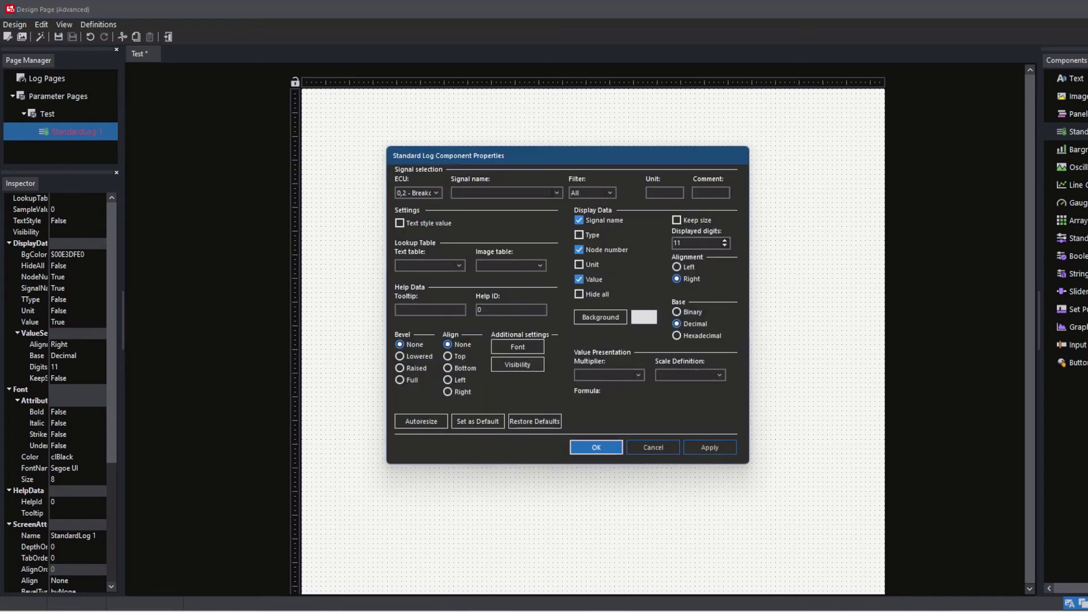
left_click(437, 193)
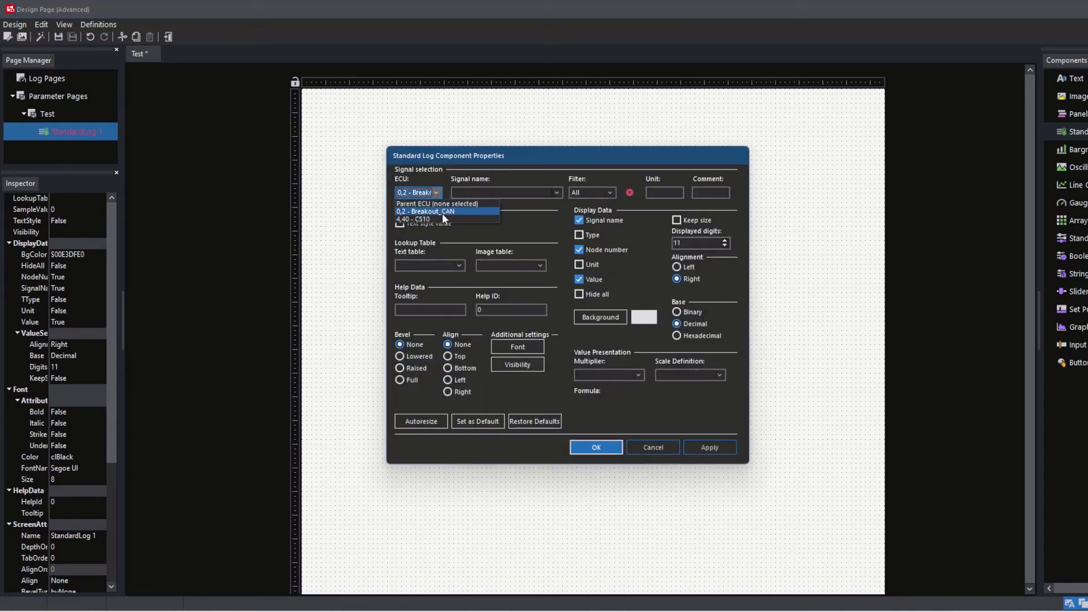
left_click(558, 192)
left_click(555, 190)
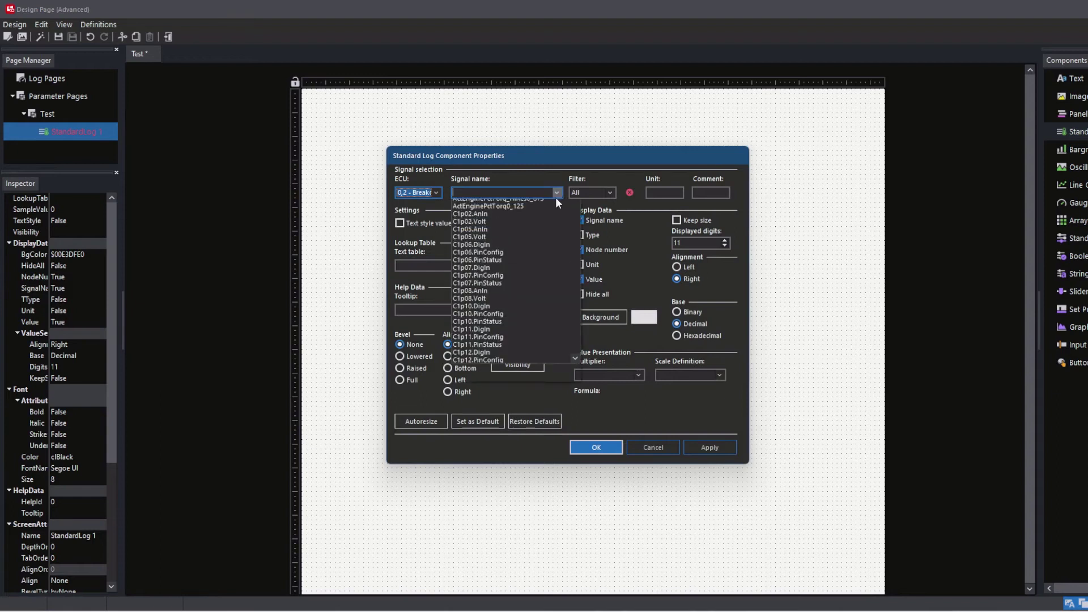
left_click_drag(575, 217, 577, 355)
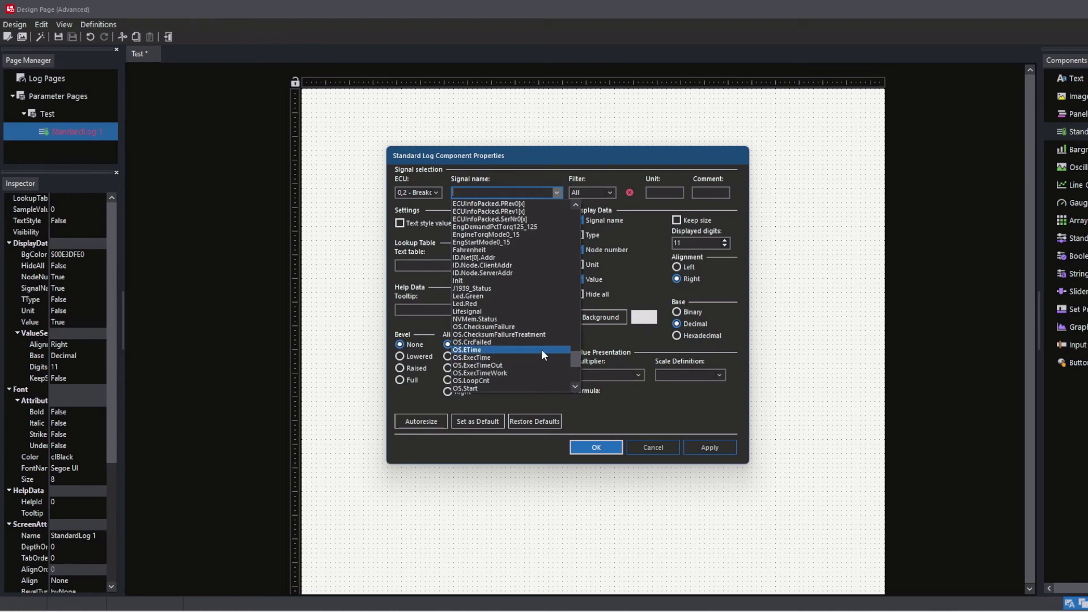
left_click(474, 312)
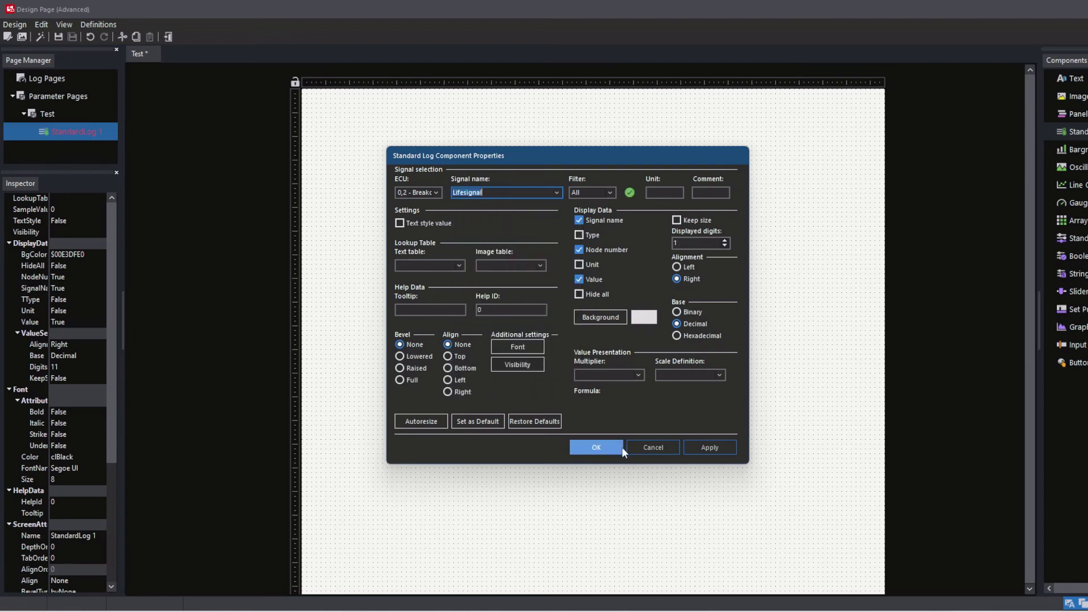
left_click(596, 447)
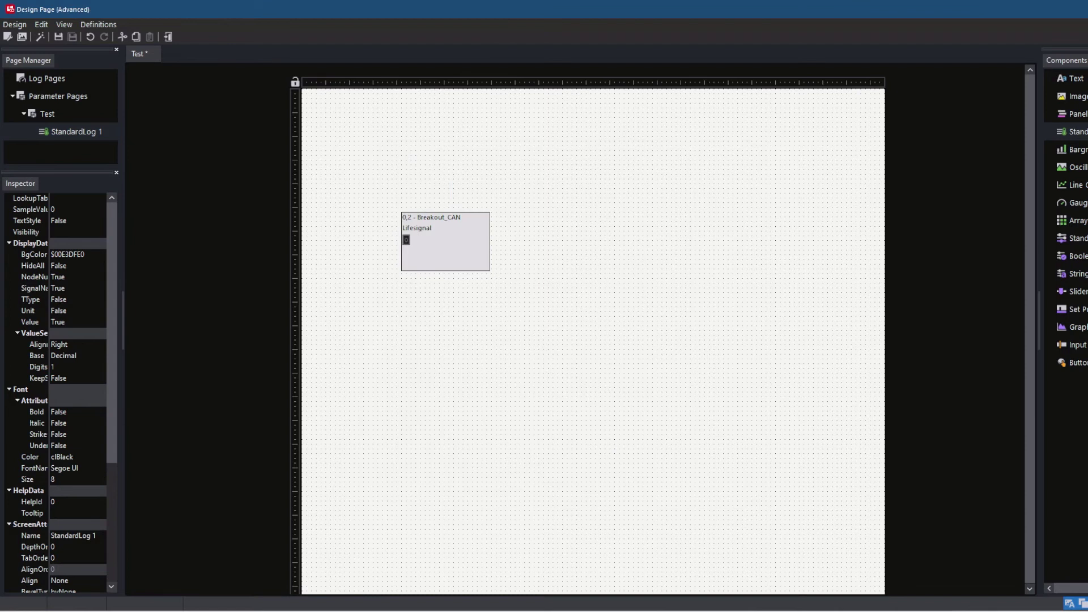
key("ctrl+s")
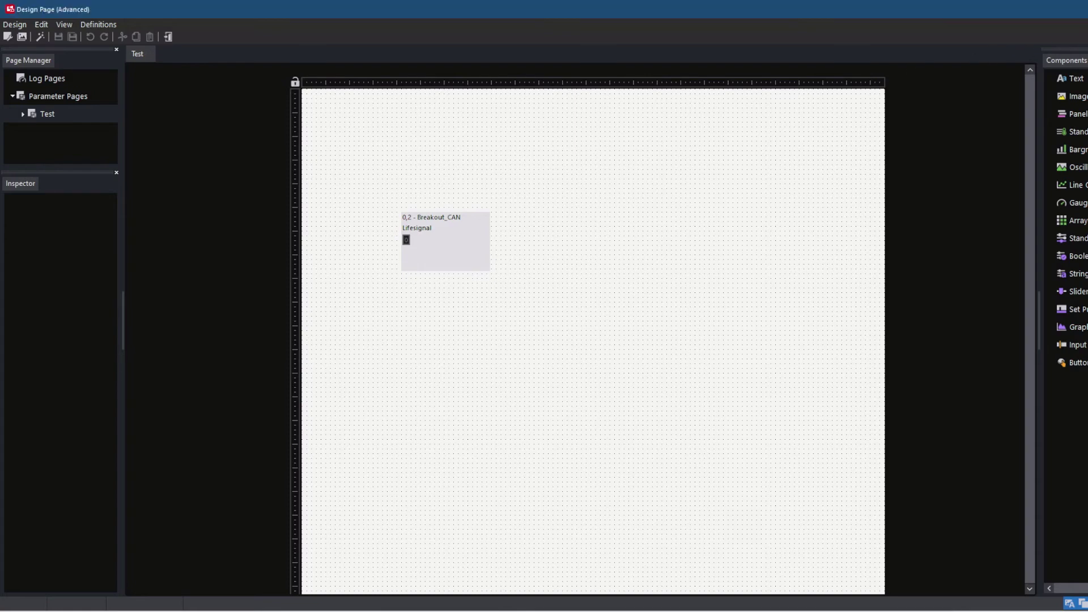
left_click(1076, 8)
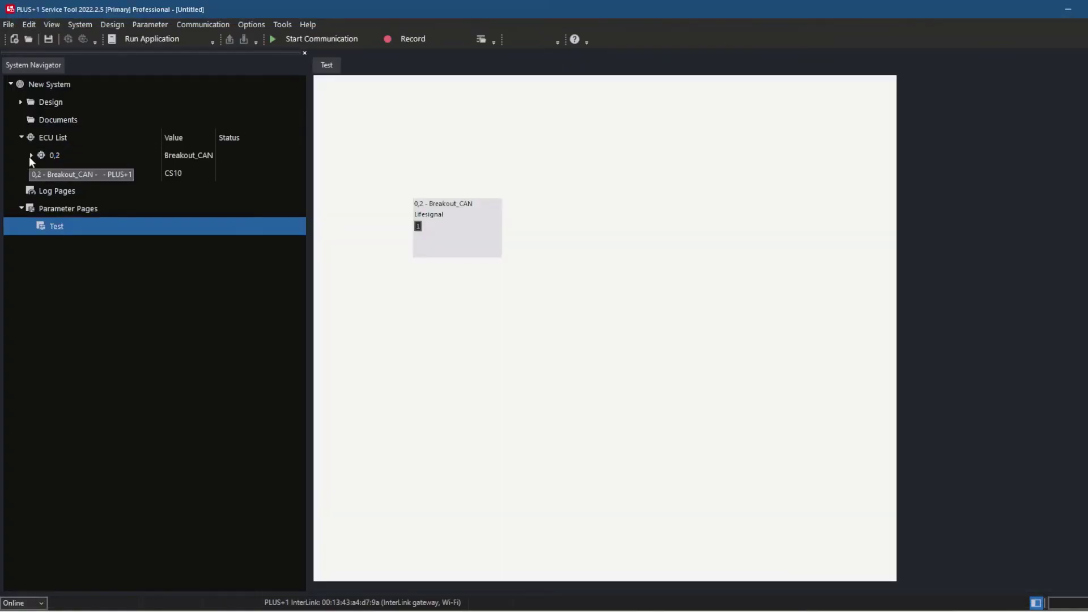
Step: Expand ECUs 0,2 and 4,40 in the System Navigator
left_click(30, 156)
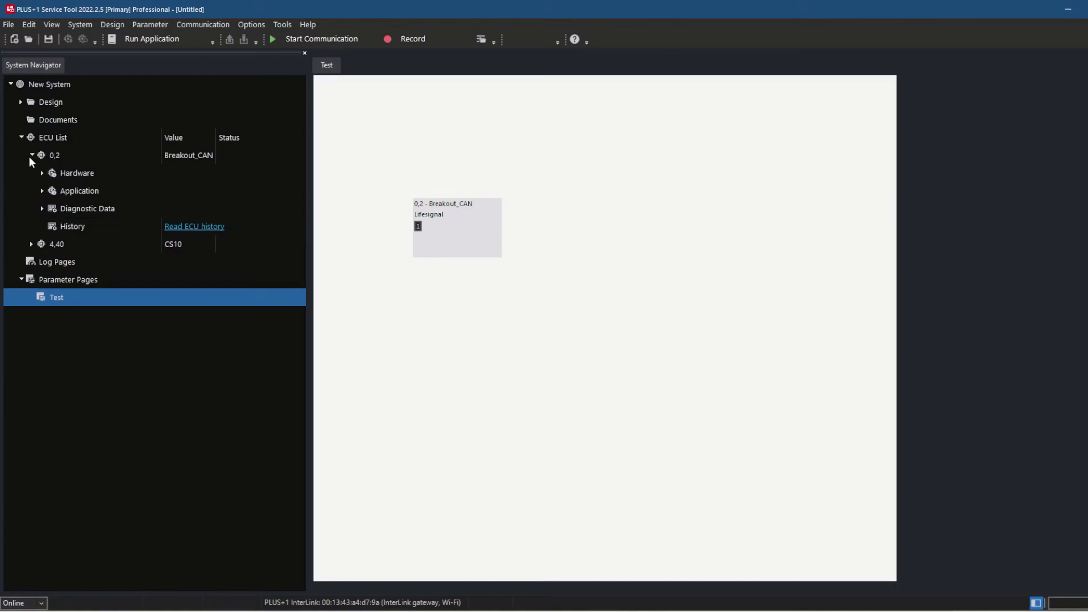
left_click(32, 245)
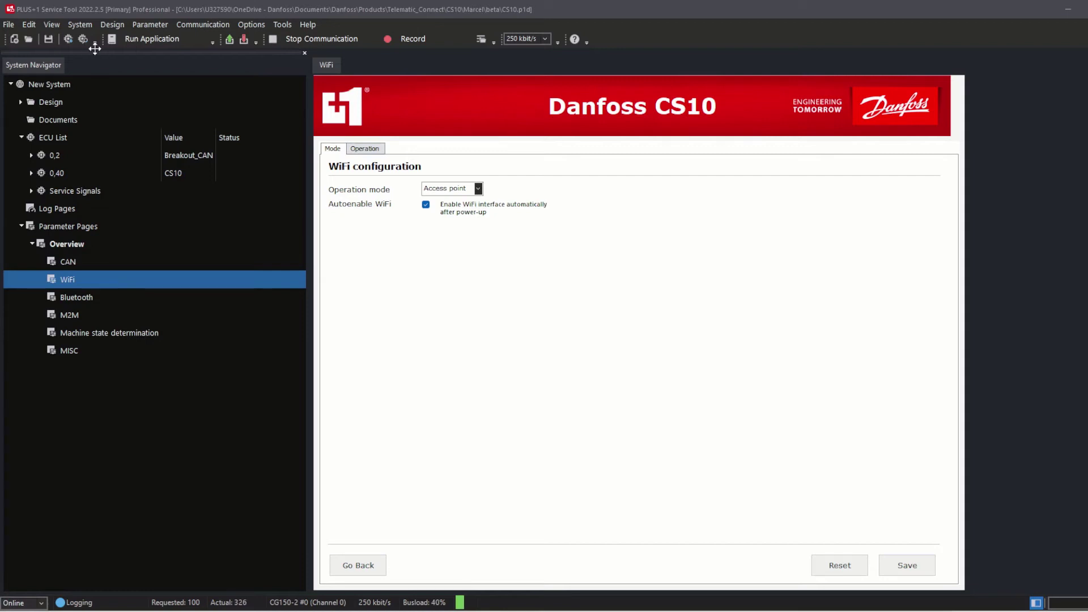
Step: Set the CS10 WiFi operation mode to Station mode, keep Autoenable WiFi checked, and save
left_click(478, 189)
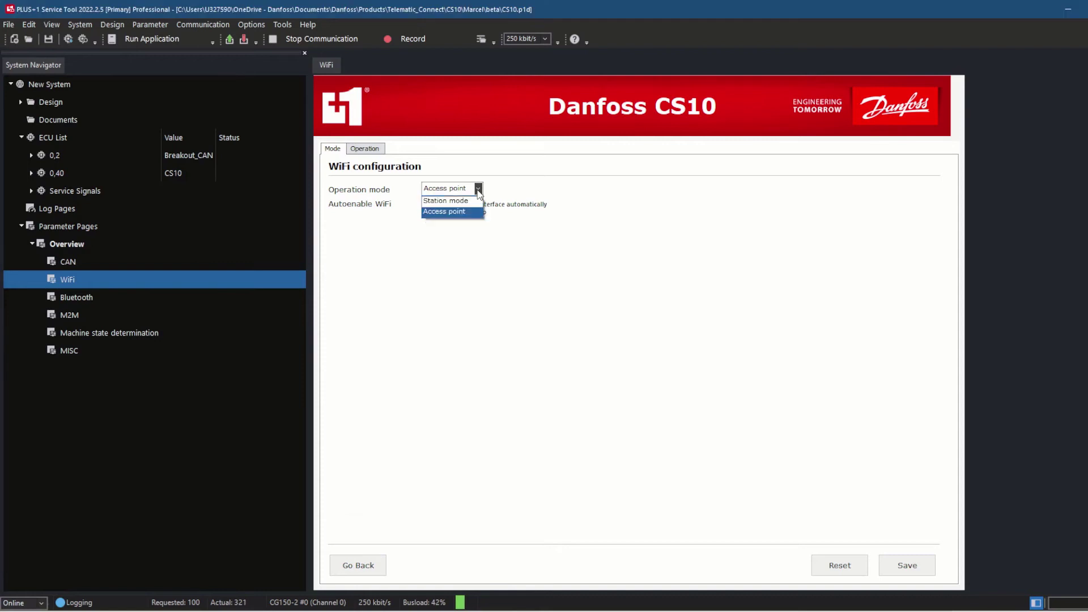
left_click(467, 207)
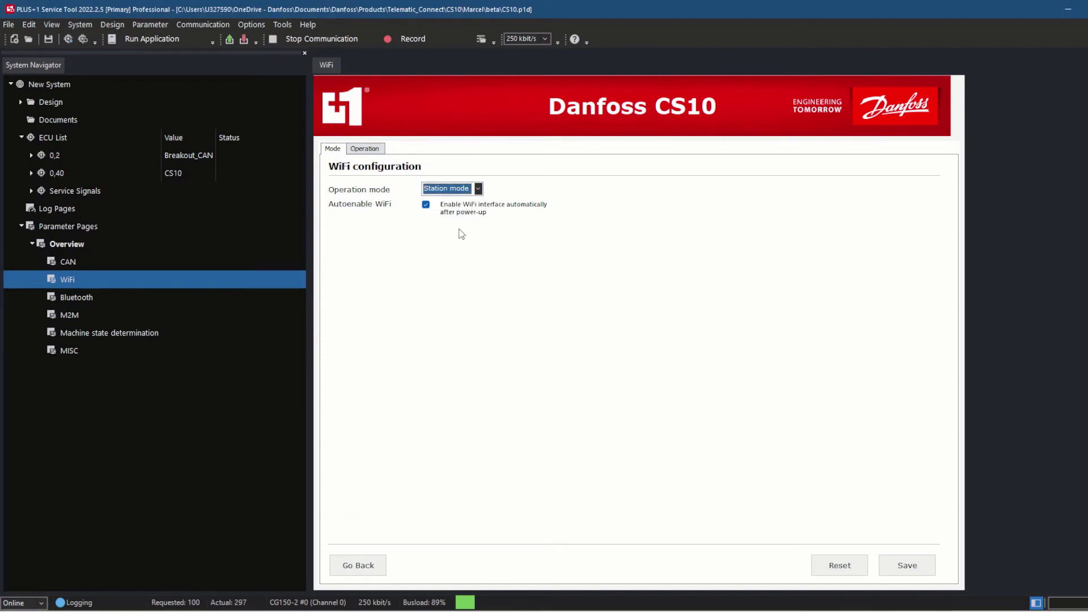
left_click(426, 205)
left_click(426, 204)
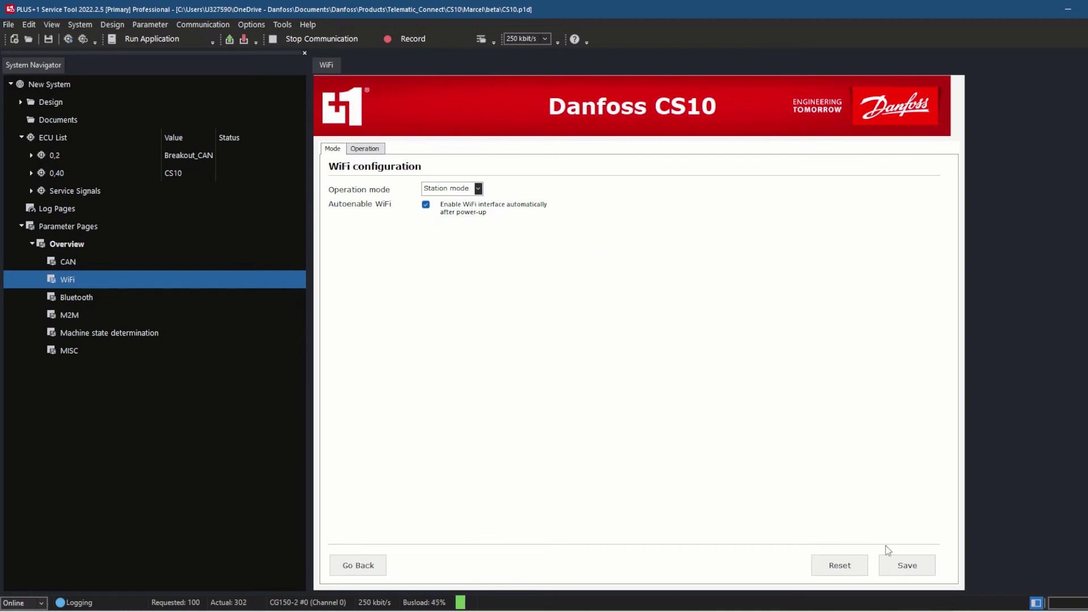
left_click(905, 565)
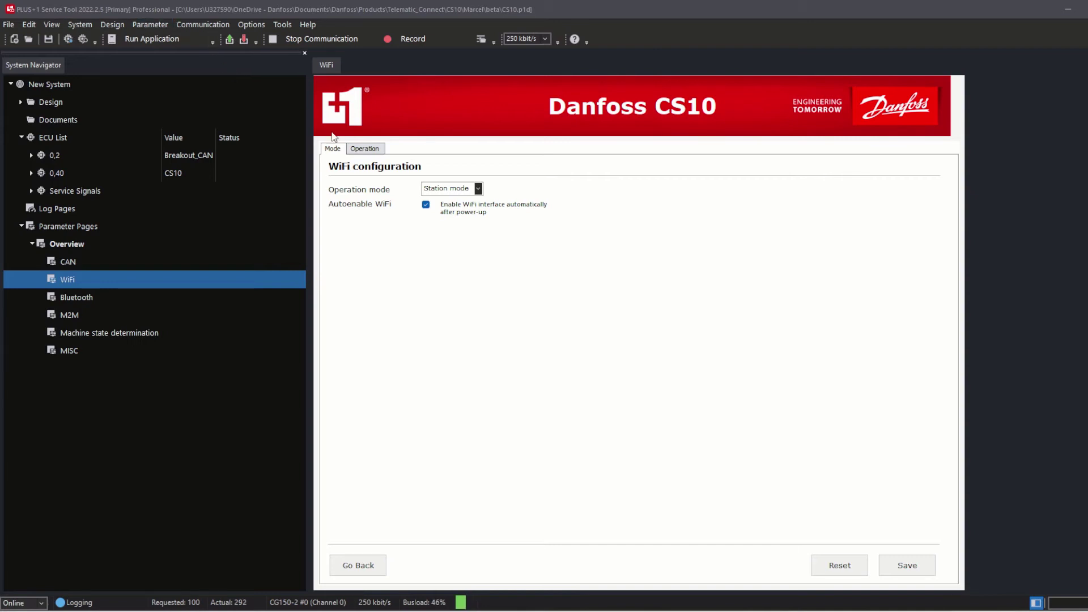
Step: On the Operation tab, check Advanced settings with DHCP enabled, then enable the CS10 WiFi
left_click(364, 149)
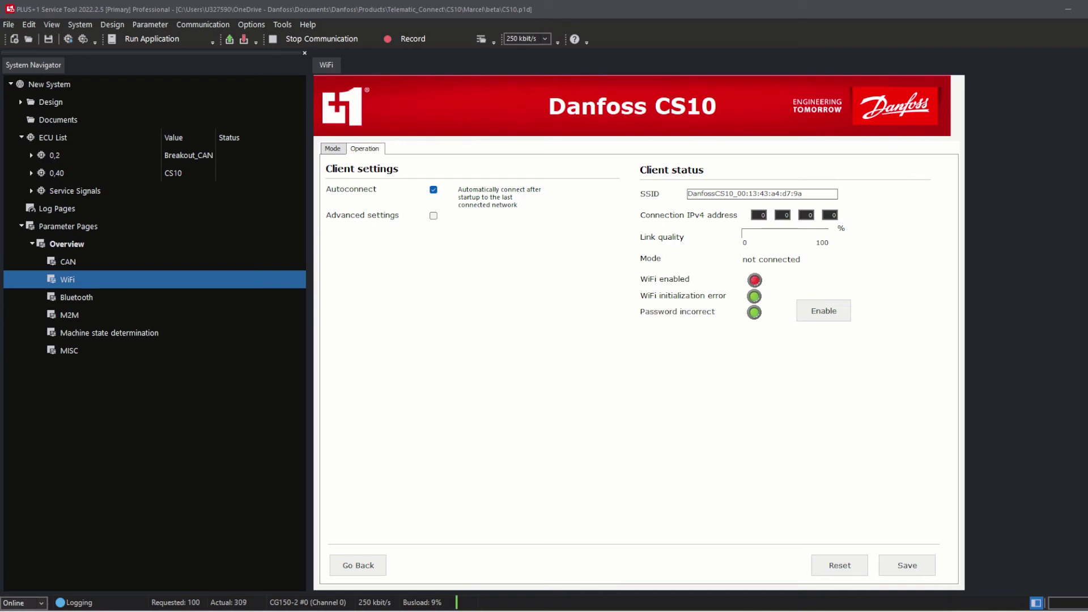
left_click(433, 216)
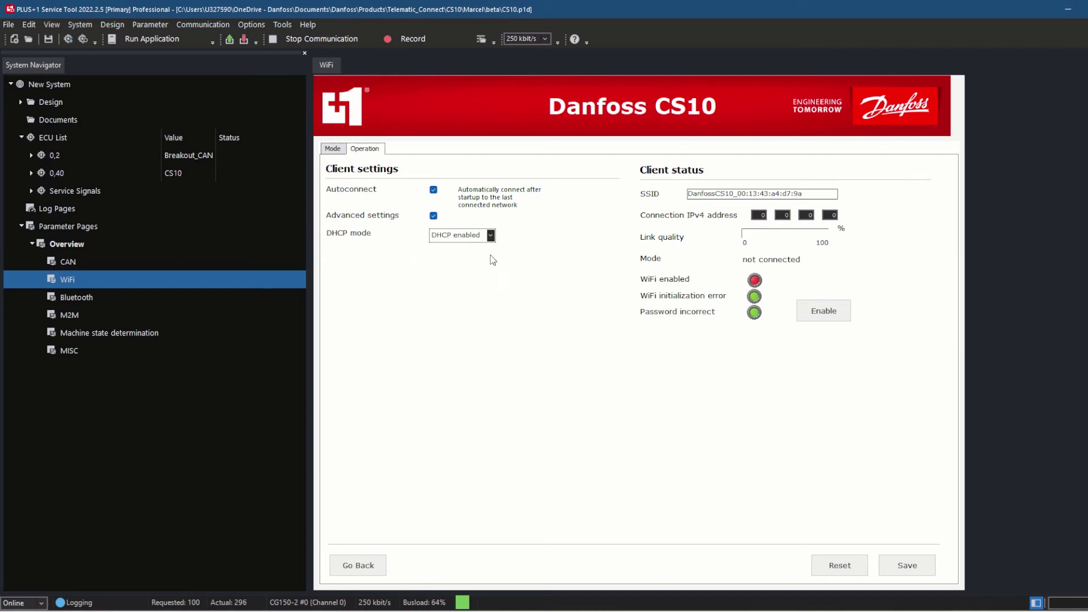
left_click(462, 237)
left_click(475, 255)
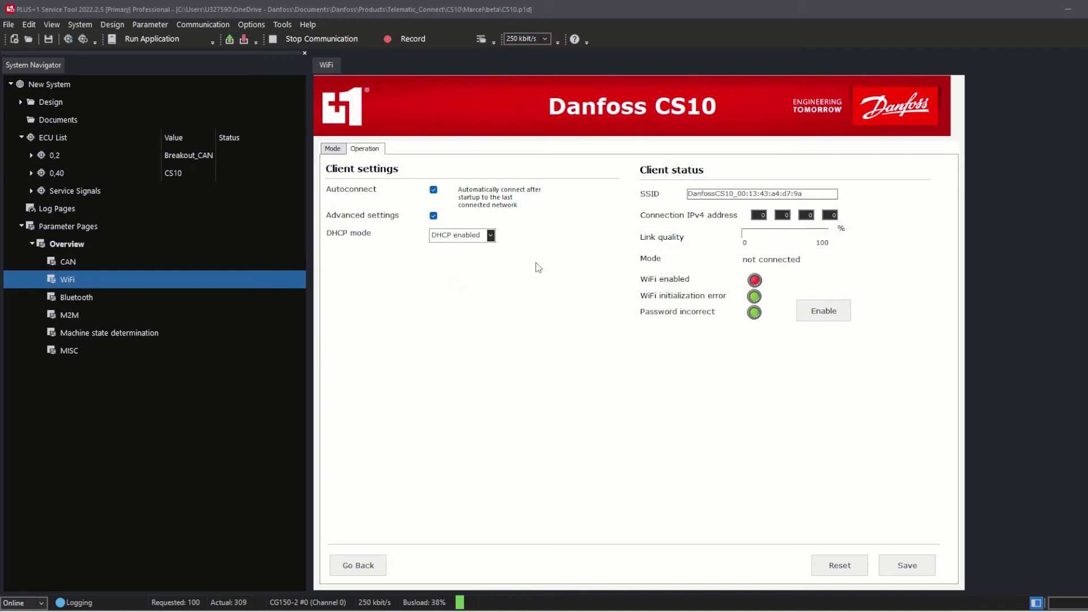
left_click(820, 311)
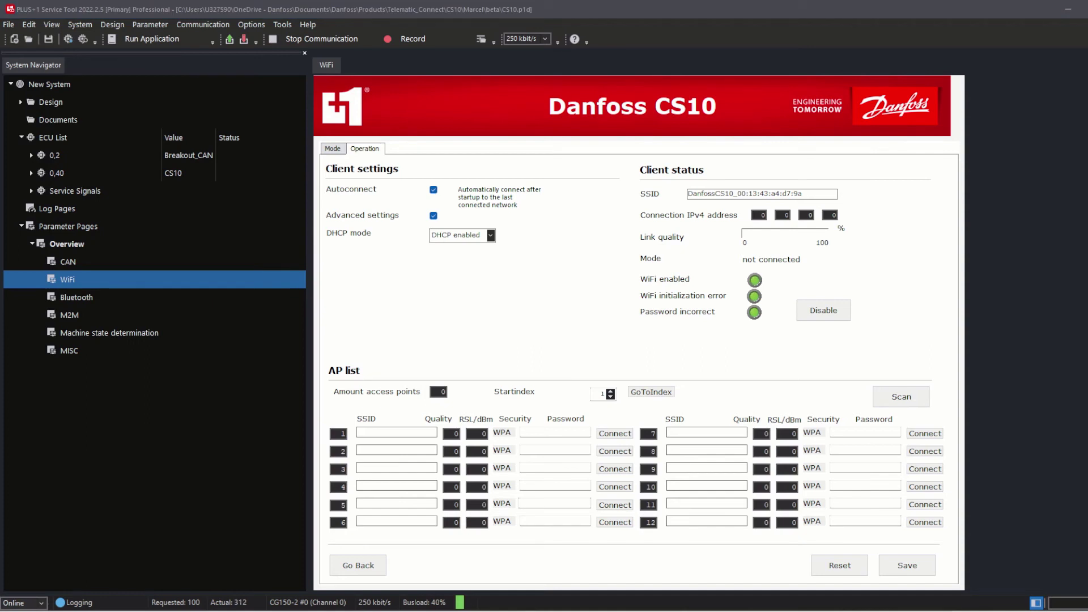
Step: Scan for nearby access points to list the three available networks
left_click(912, 397)
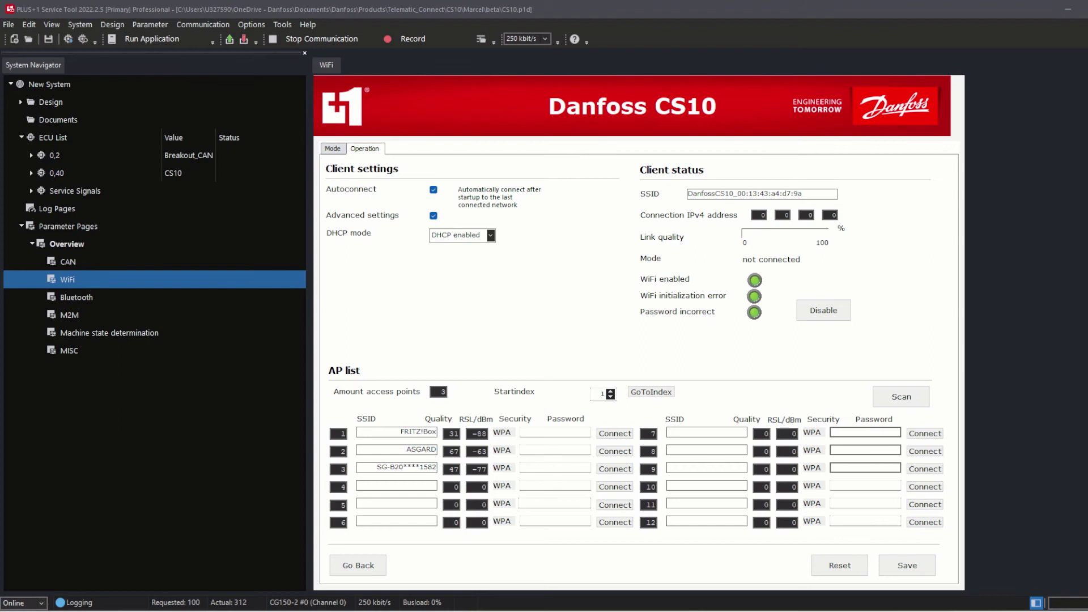
Step: Reset the access point list Startindex to 1 and reload the list
left_click(603, 394)
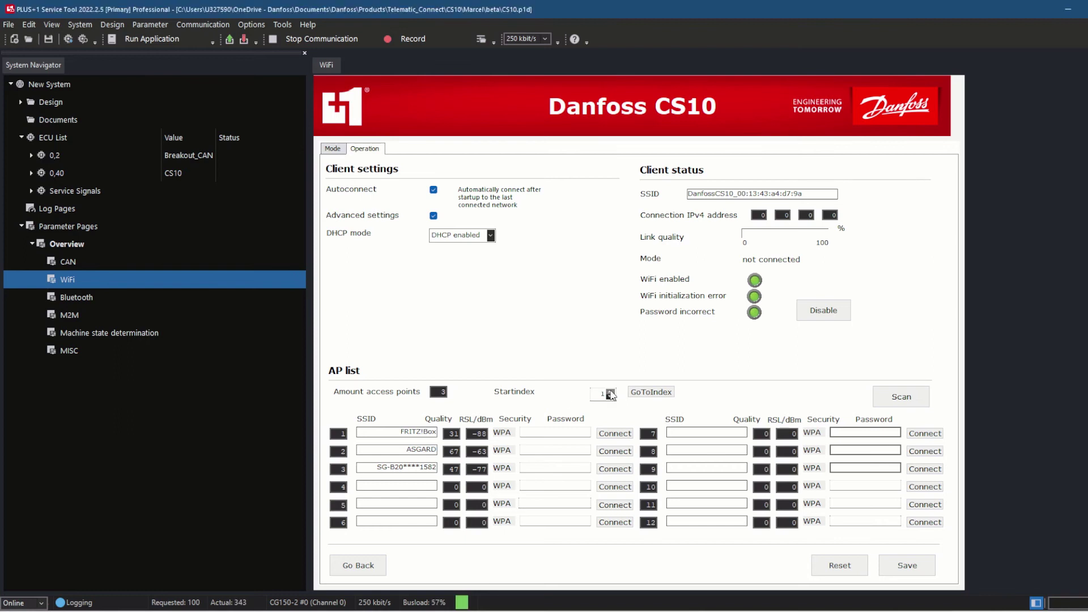
left_click(646, 393)
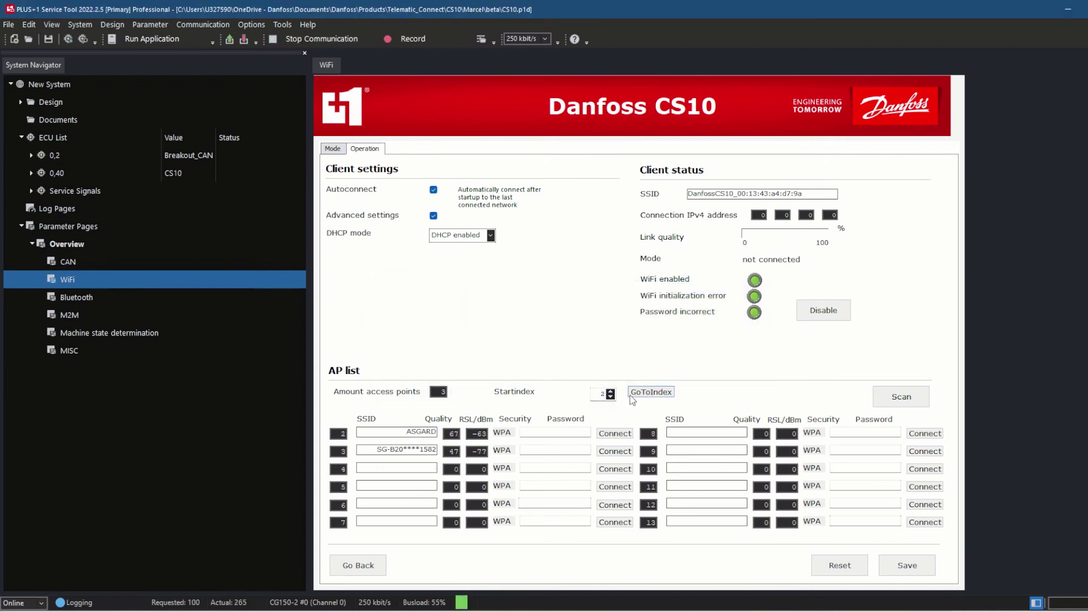
left_click(611, 396)
left_click(650, 392)
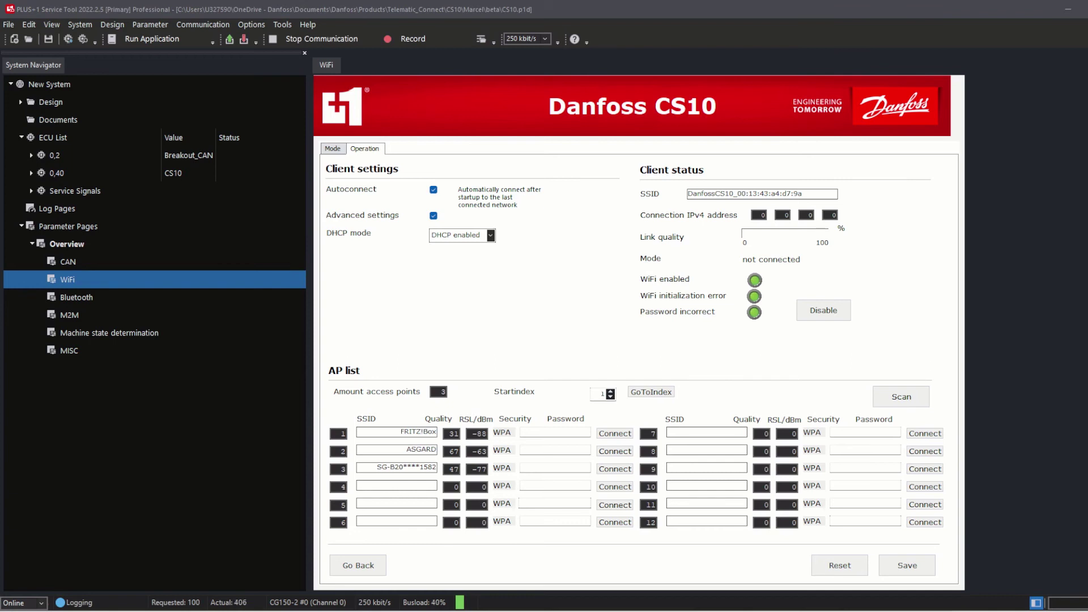
Step: Enter the ASGARD network password in row 2 and connect the CS10 to ASGARD
left_click(522, 450)
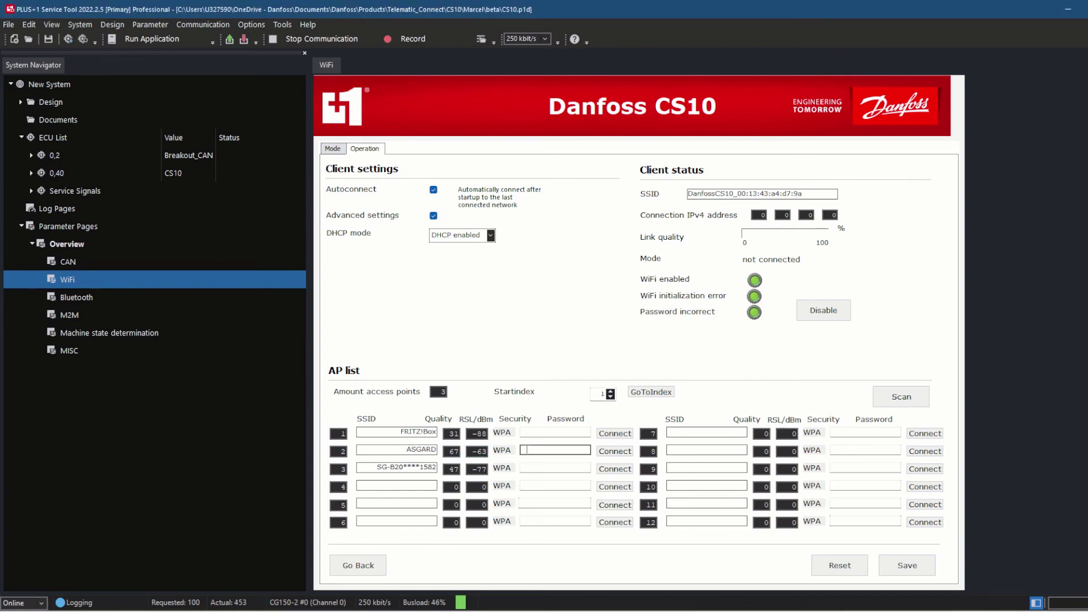
type("••••••••••••")
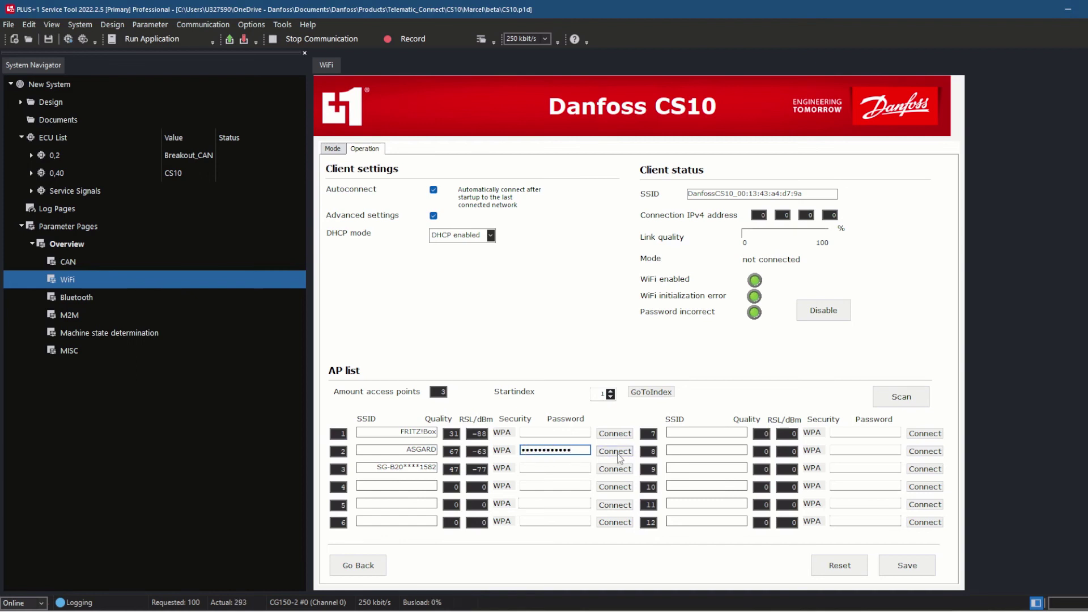
left_click(612, 451)
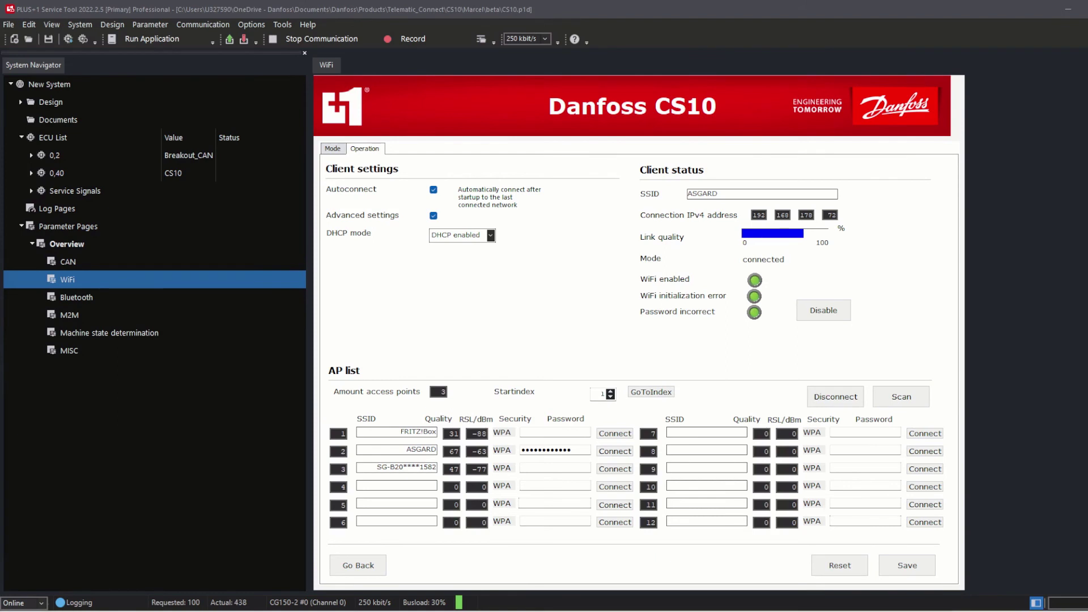
key("alt")
key("Return")
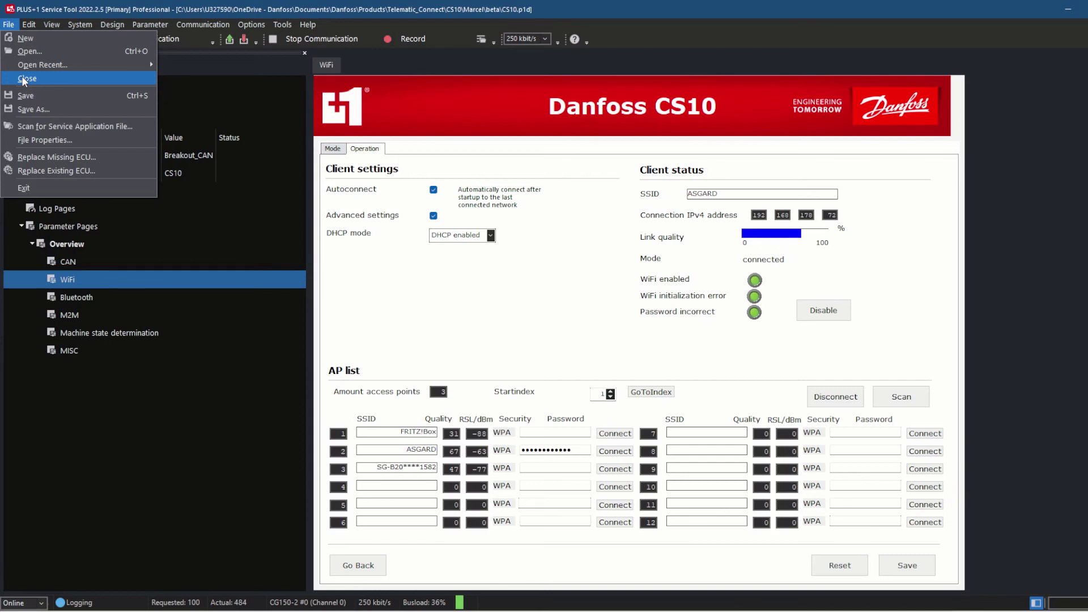
Step: Close the CS10 service application from the File menu, returning to the start page
left_click(25, 80)
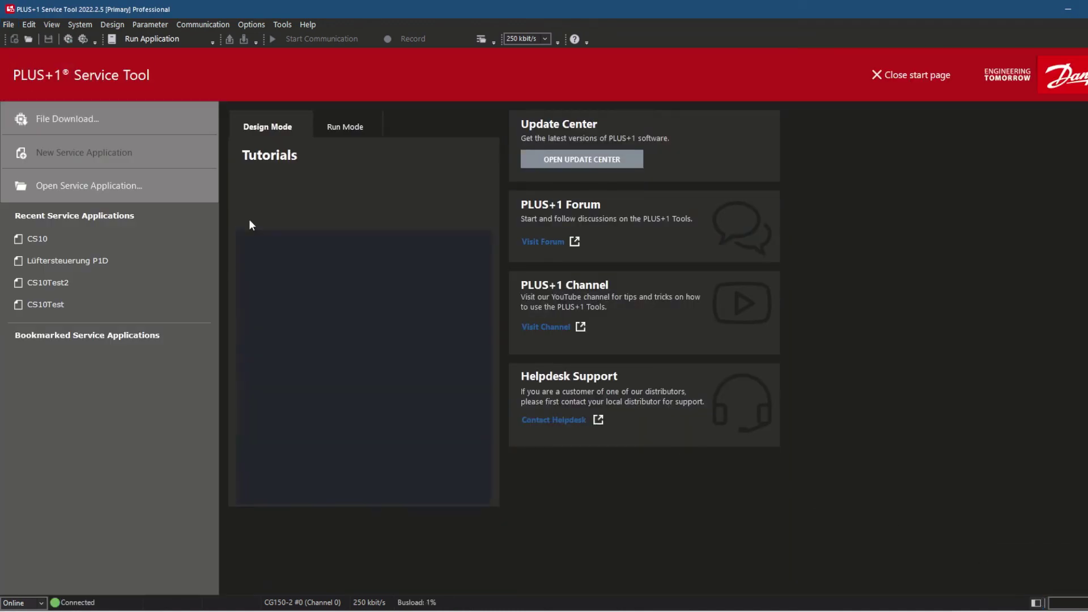
left_click(63, 304)
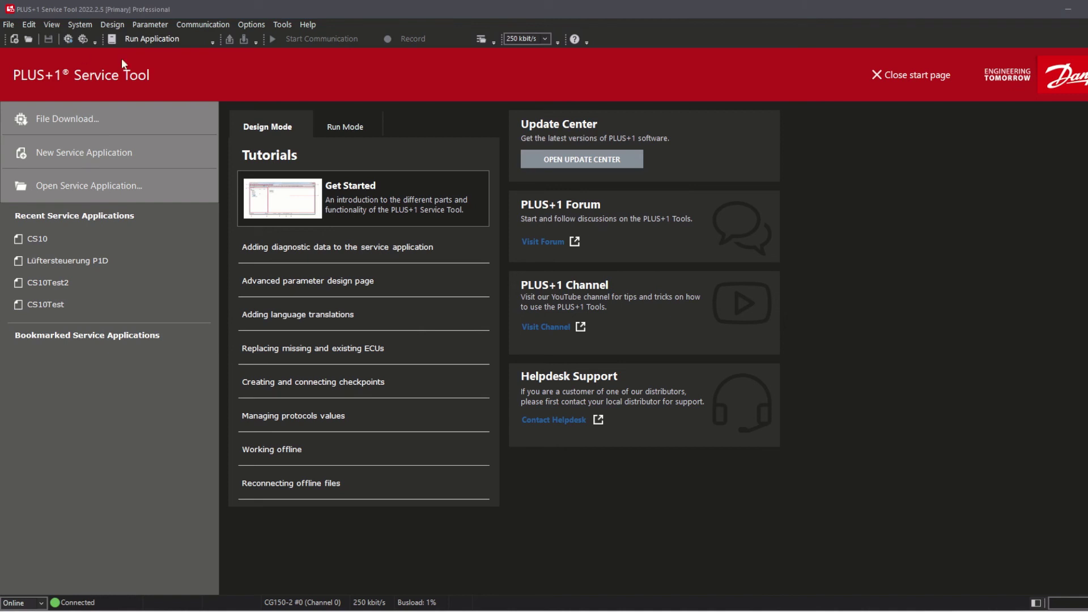
left_click(201, 25)
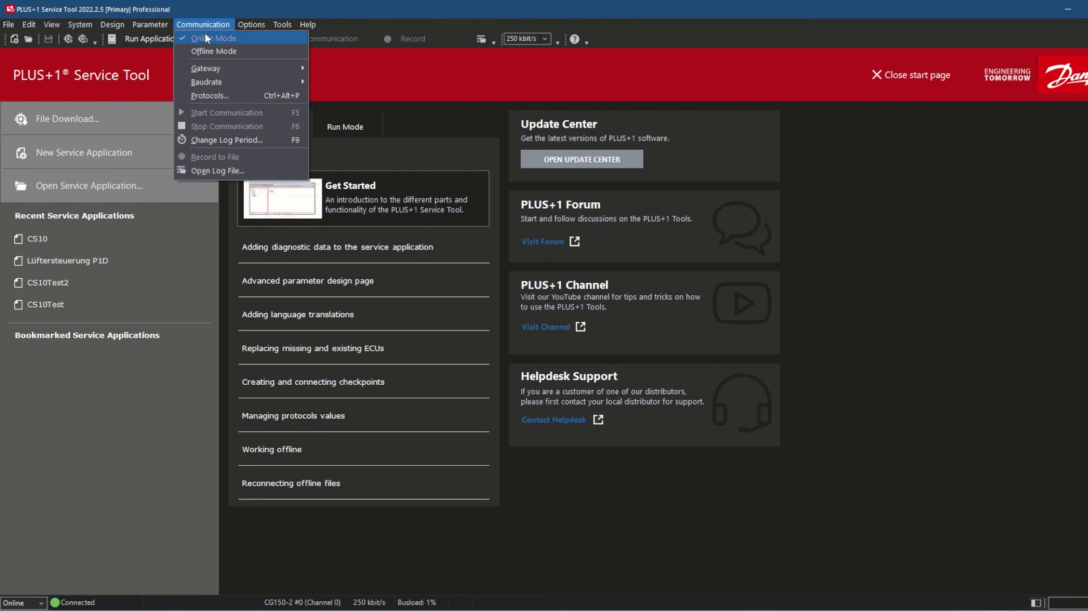
Step: Select PLUS+1 InterLink as the gateway using the CS10's Wi-Fi InterLink device
mouse_move(203, 64)
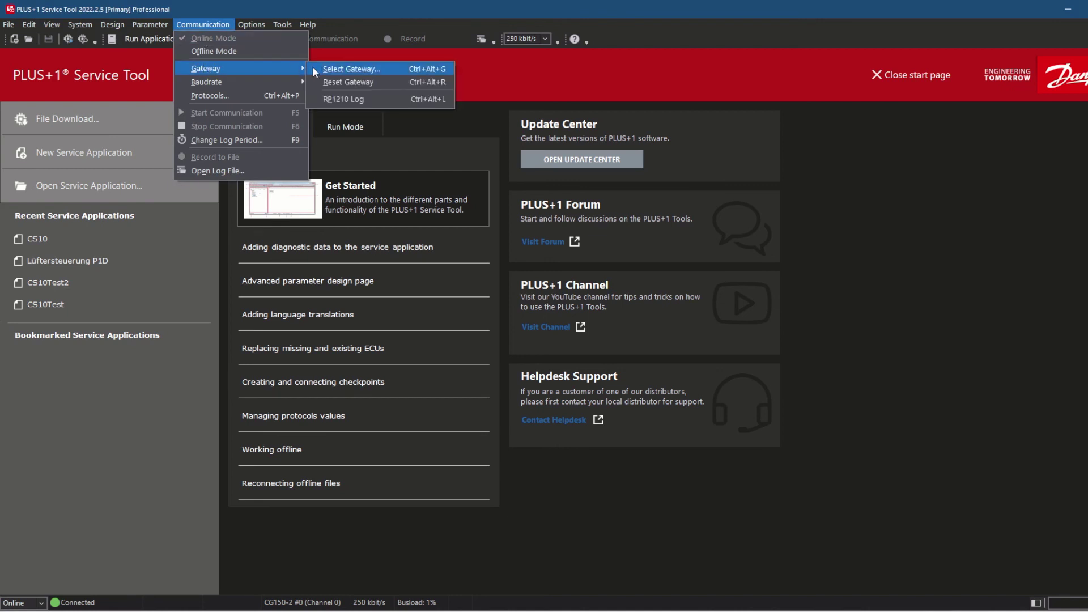
left_click(326, 67)
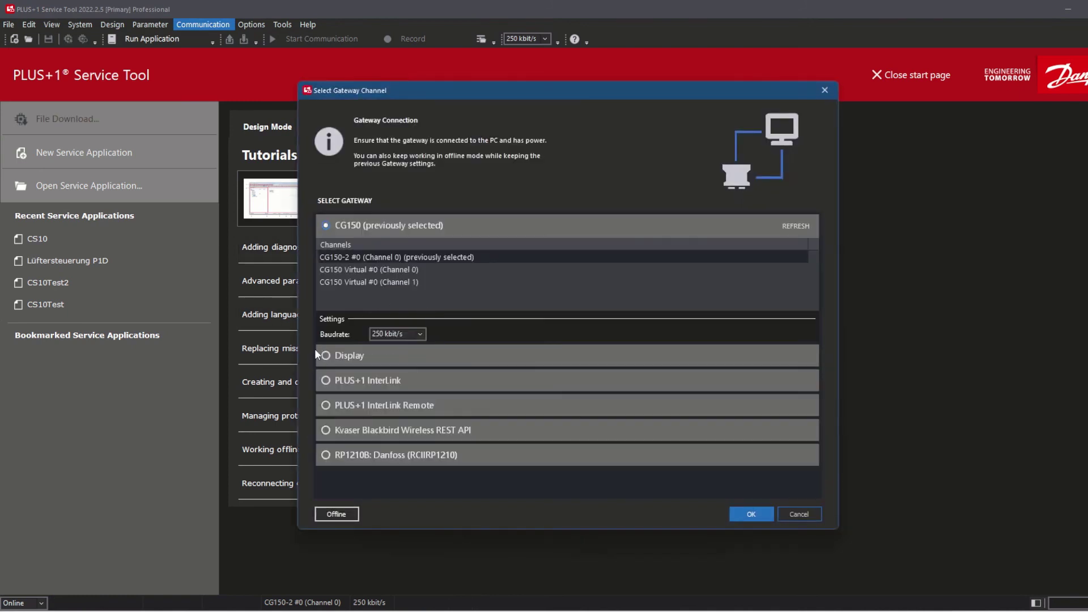
left_click(326, 380)
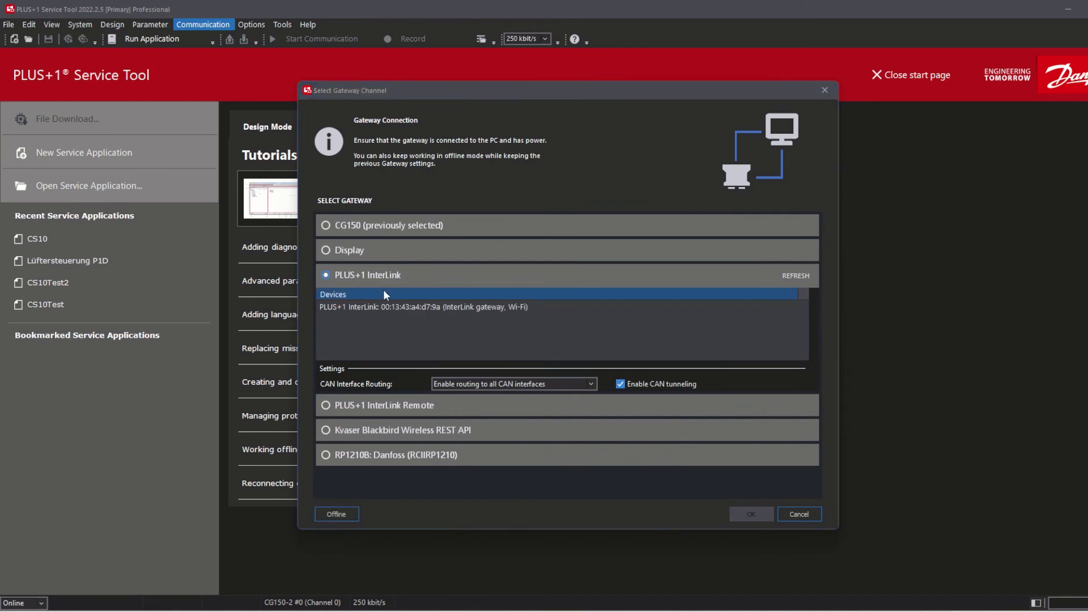
left_click(447, 310)
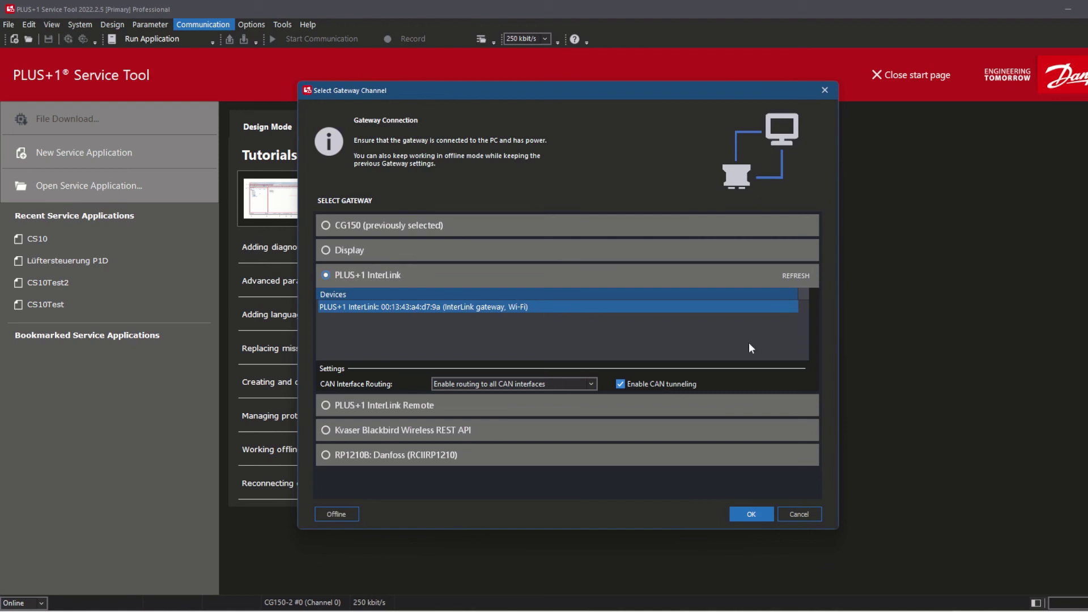
left_click(791, 276)
left_click(752, 512)
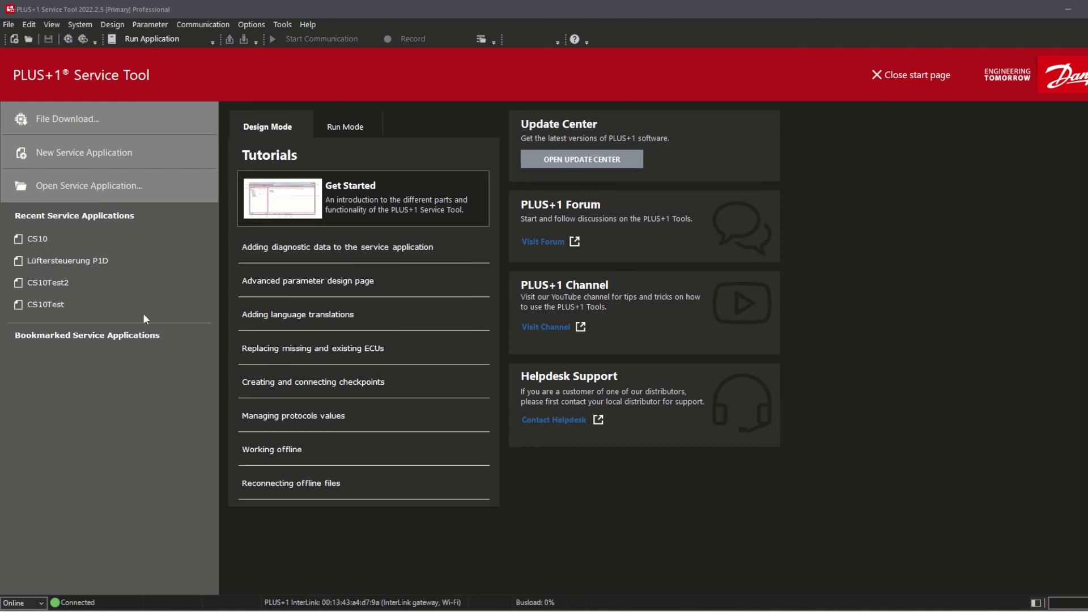
Step: Start a new service application, add an advanced page named Test, and open its designer
left_click(86, 159)
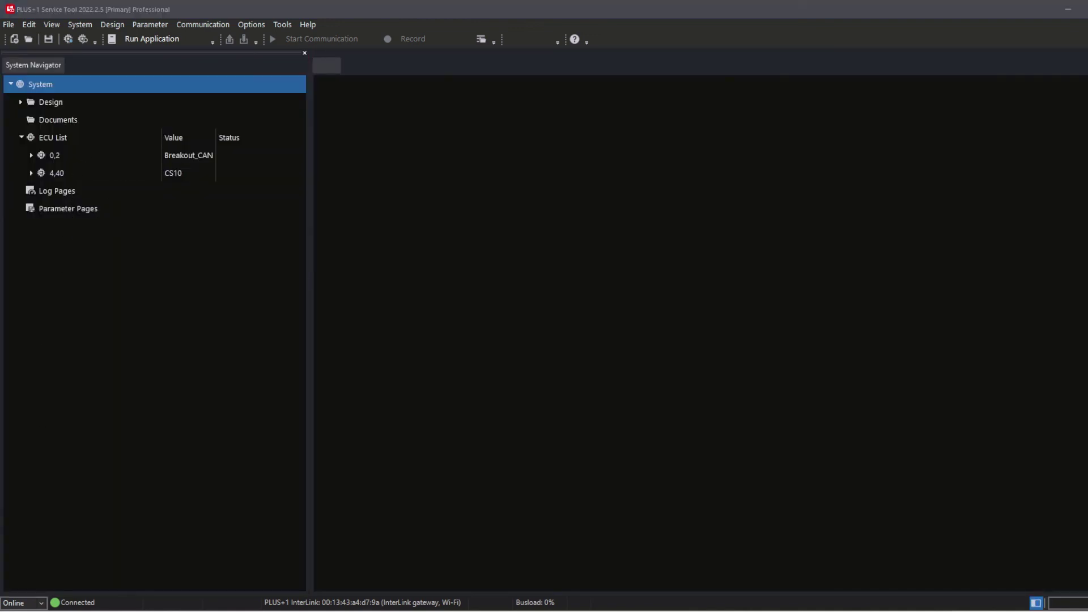
right_click(83, 208)
mouse_move(127, 217)
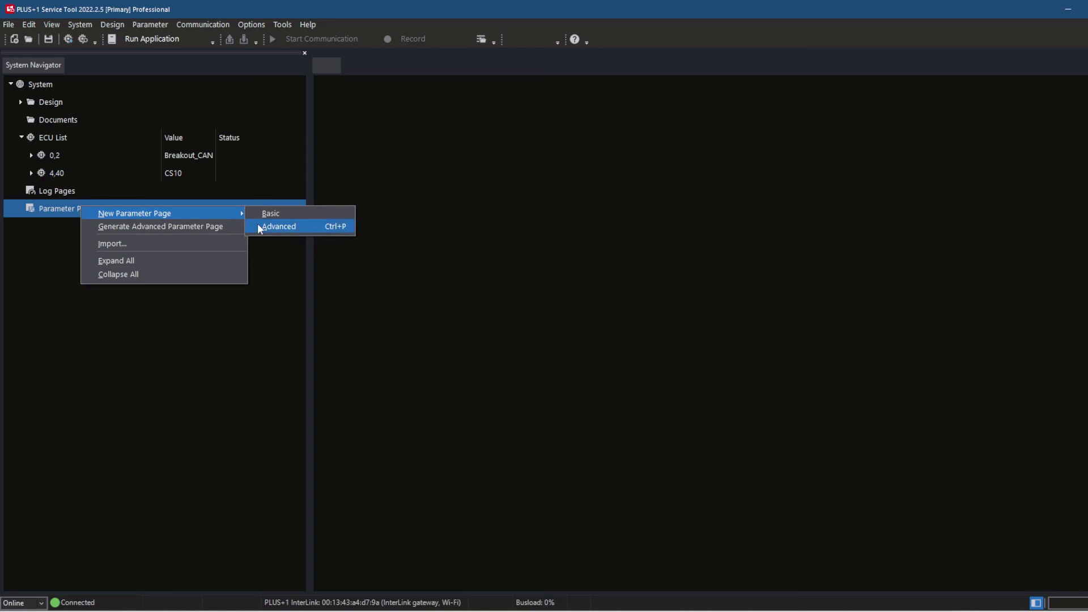
left_click(258, 225)
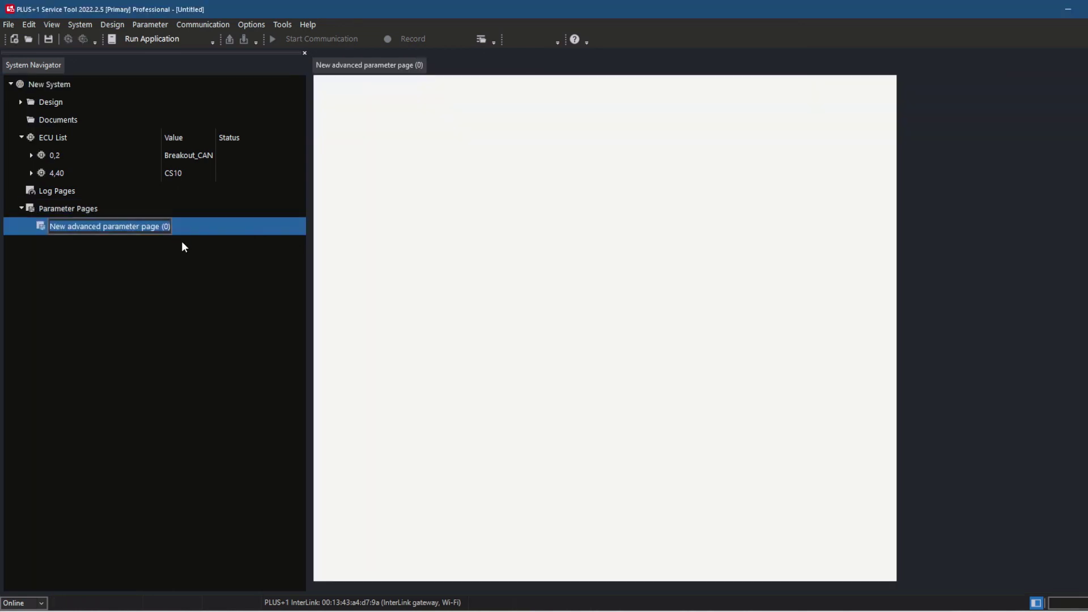
type("Test")
key("Return")
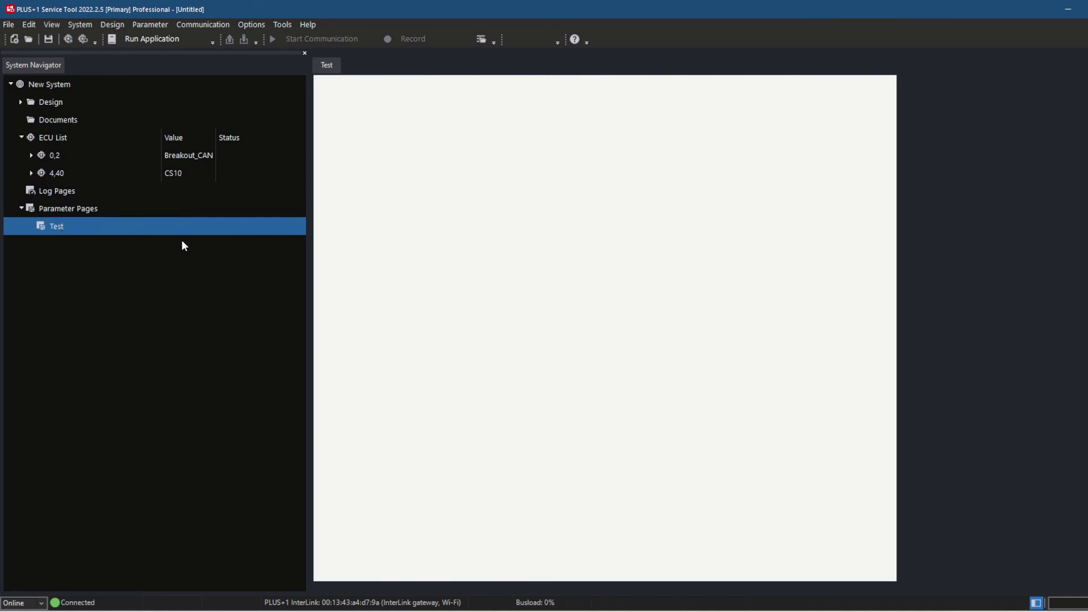
double_click(150, 224)
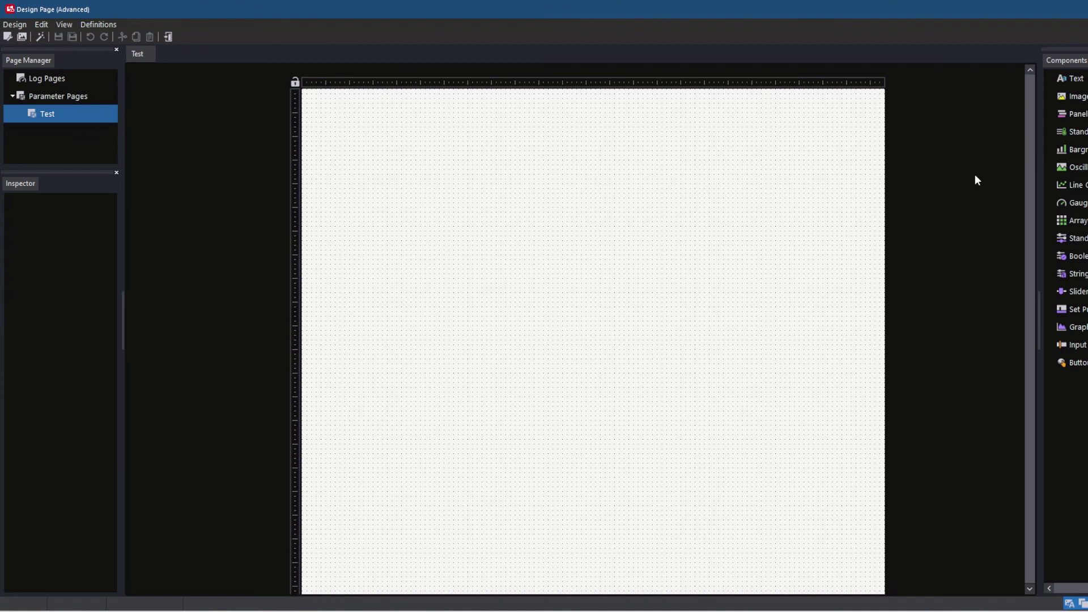
Step: Add a Standard Log to the Test page showing Breakout_CAN's NVMem.Status signal
left_click_drag(1072, 132, 461, 274)
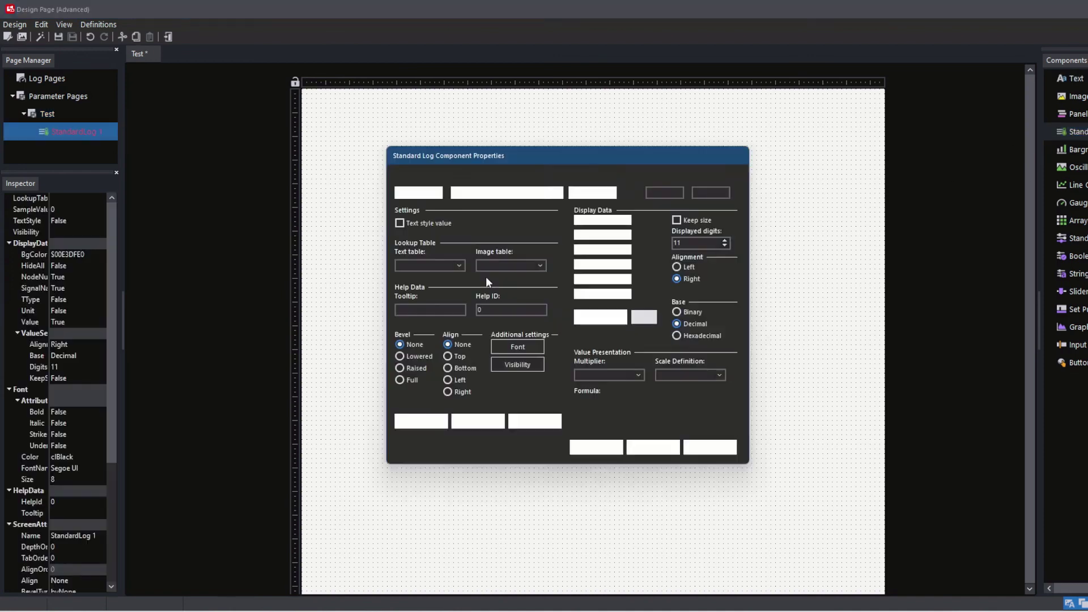
left_click(557, 193)
scroll(566, 283, "down", 10)
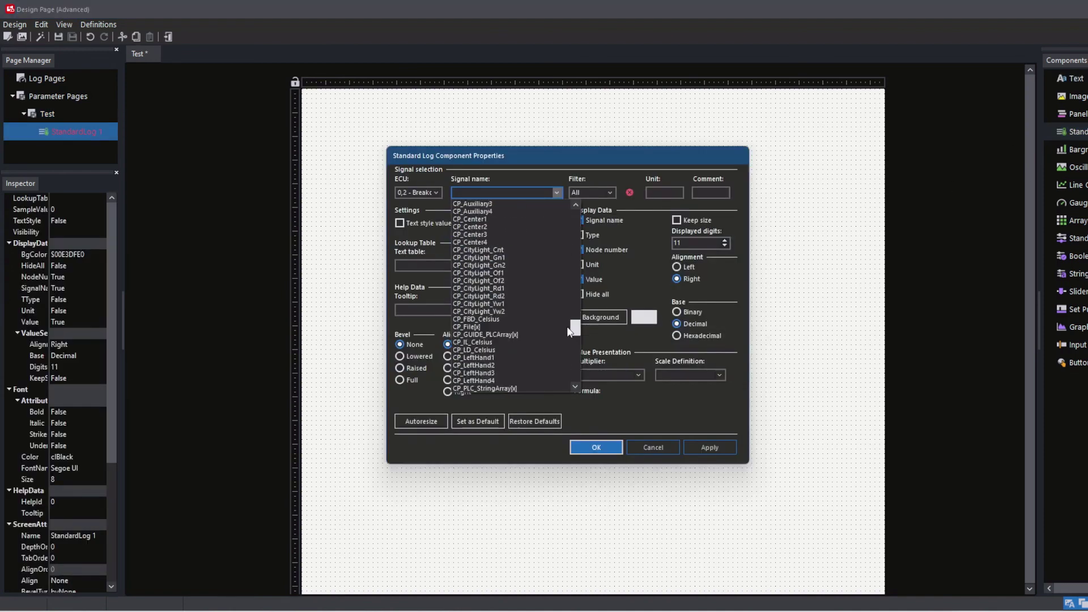
left_click(552, 342)
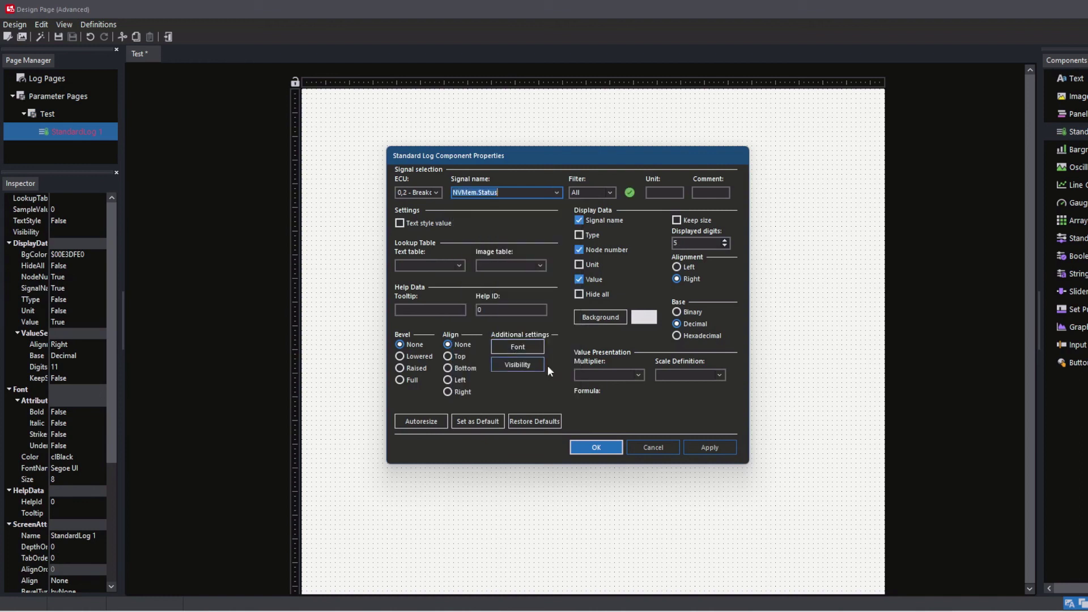
left_click(619, 448)
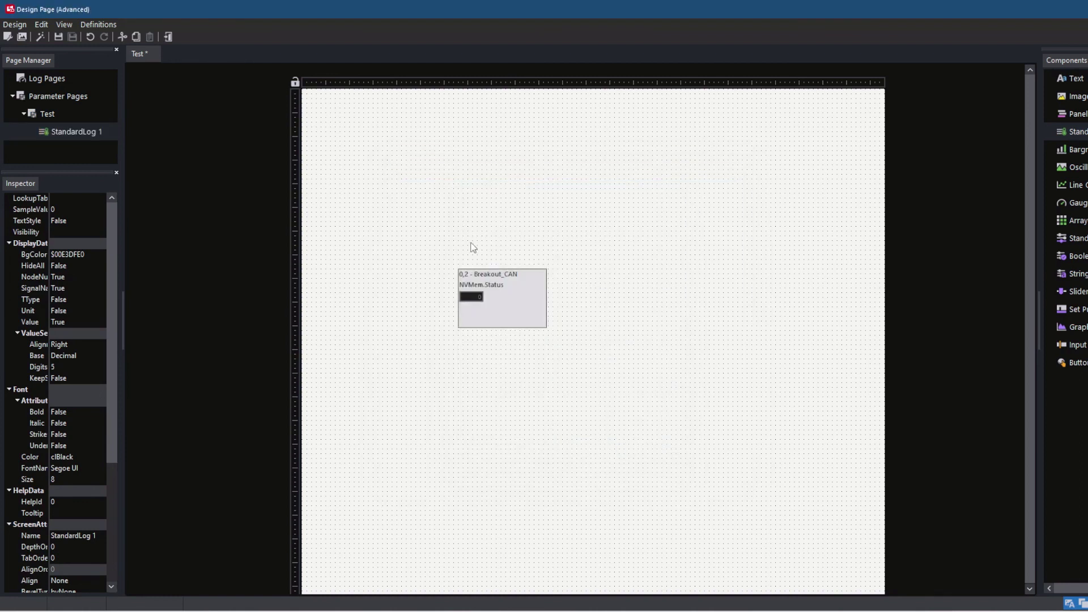